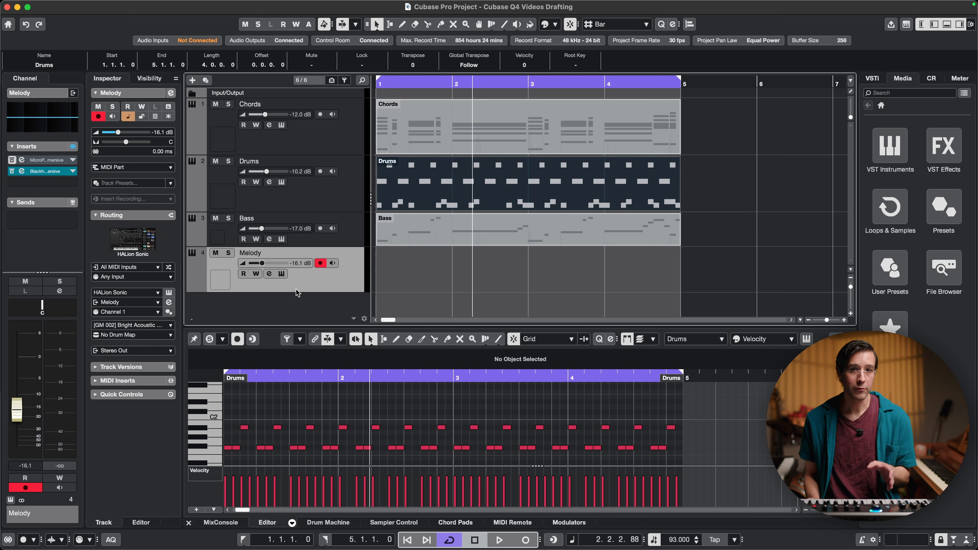
Copy the Chords part onto the Melody track and mute all notes in the copy.
left_click(281, 274)
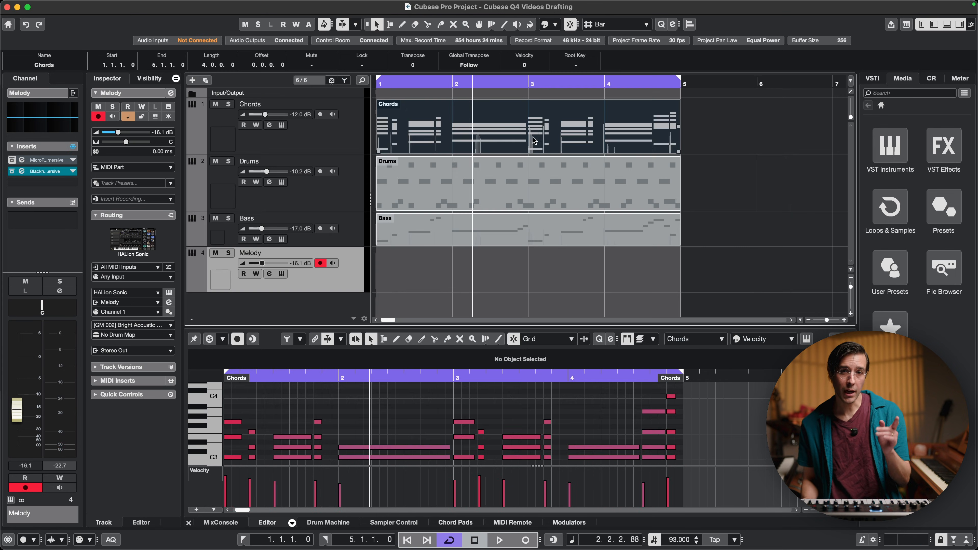
left_click_drag(534, 132, 534, 285)
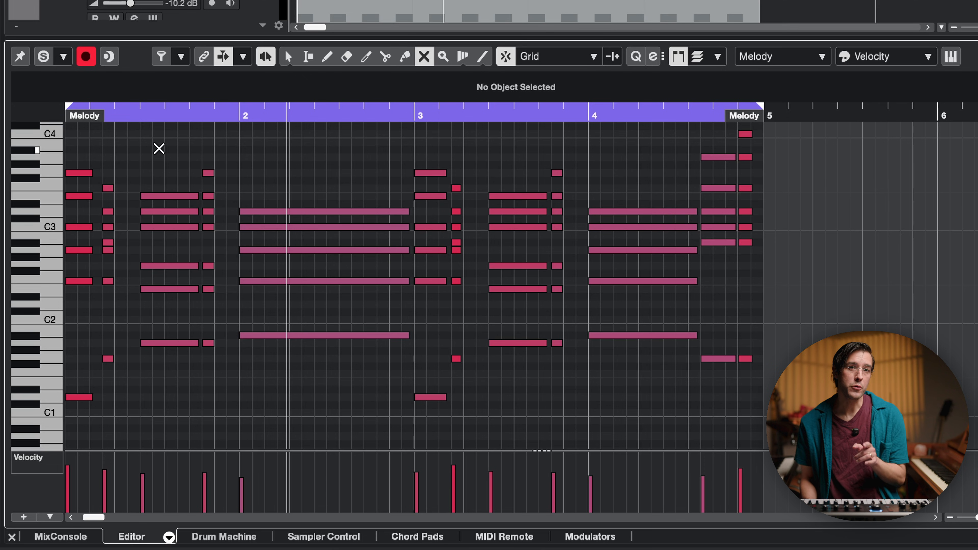
left_click_drag(71, 125, 789, 433)
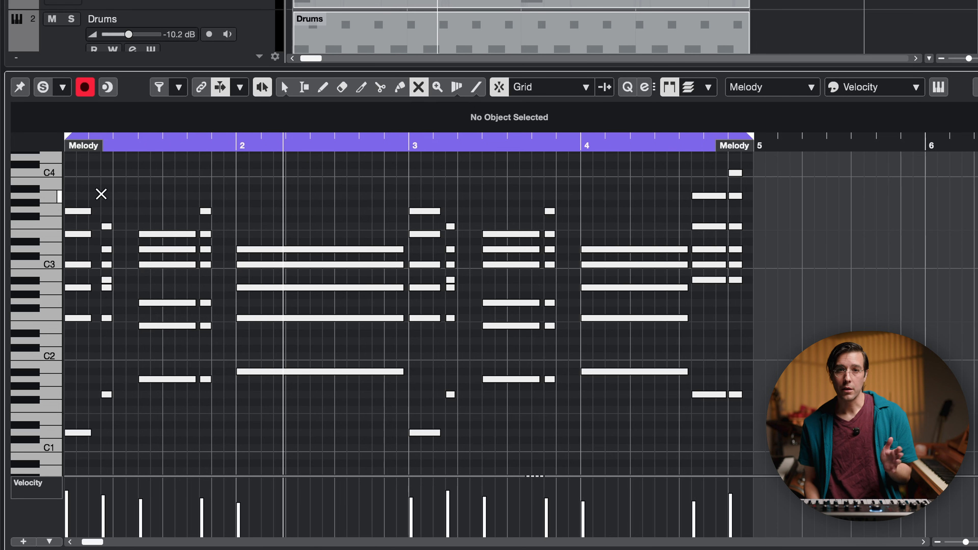
Unmute only the highest note of every chord in the Melody part, from G3 in bar 1 to C4 in bar 4.
left_click(85, 210)
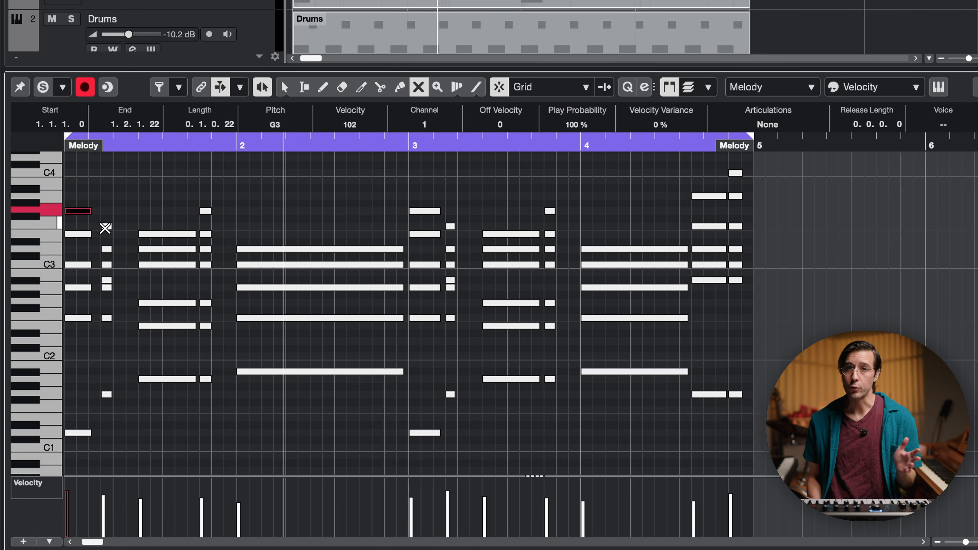
left_click(105, 227)
left_click(184, 234, "shift")
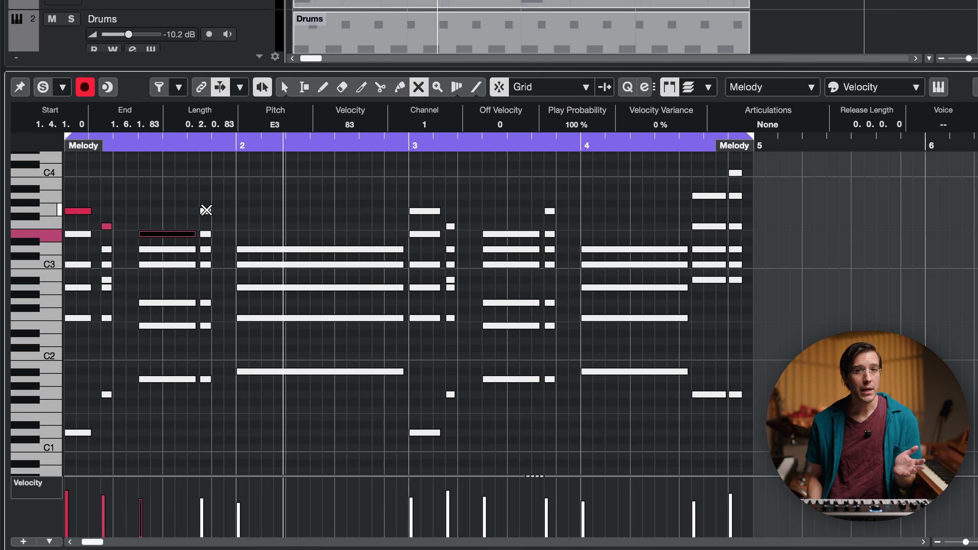
left_click(206, 210, "shift")
left_click(257, 249, "shift")
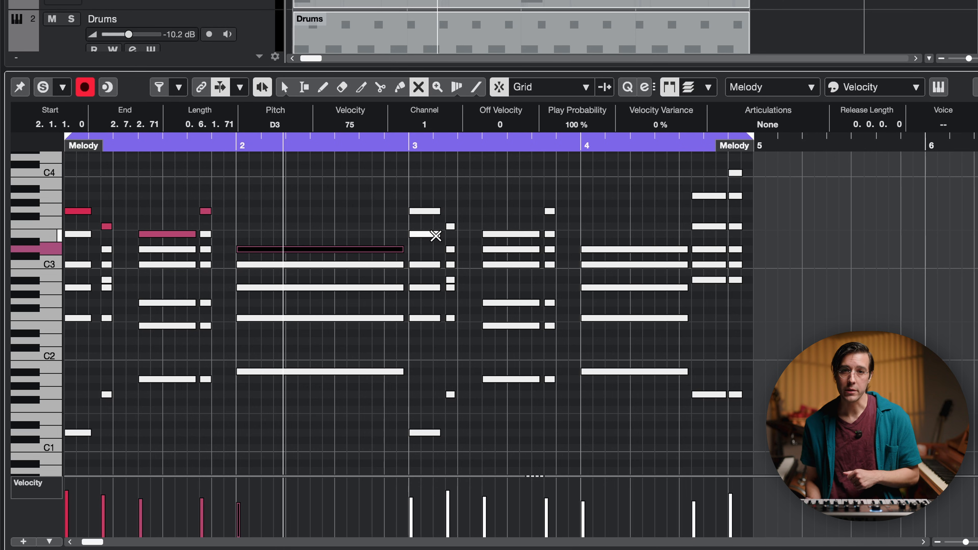
left_click(434, 212, "shift")
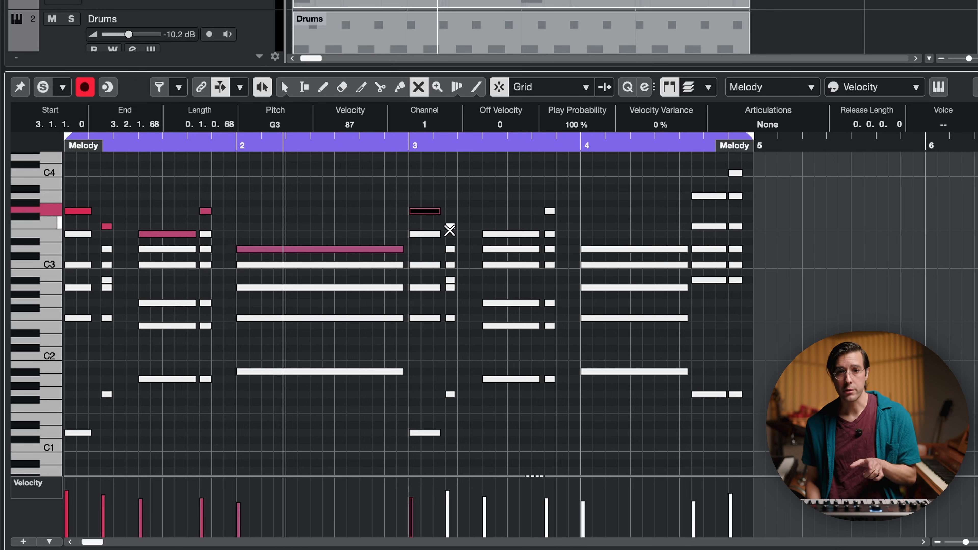
left_click(450, 227, "shift")
left_click(528, 232, "shift")
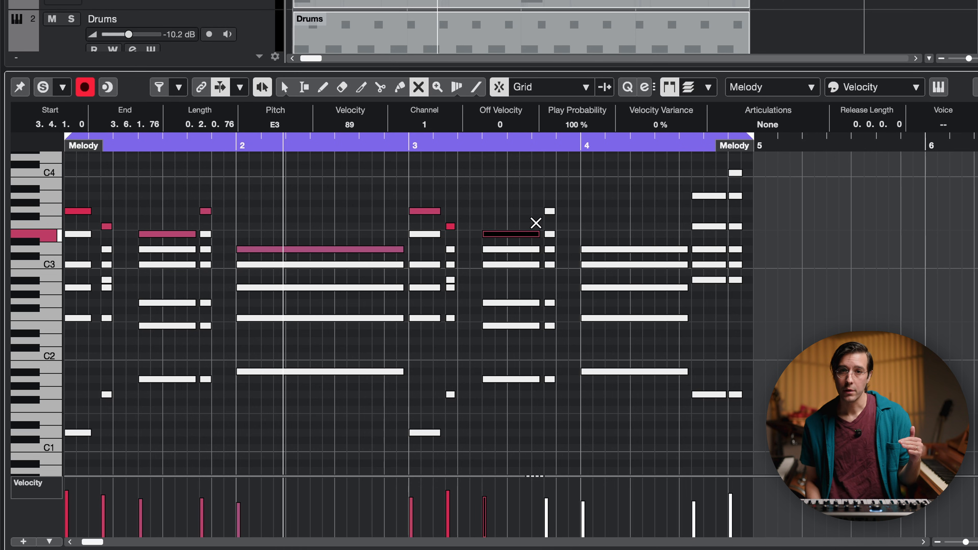
left_click(550, 212, "shift")
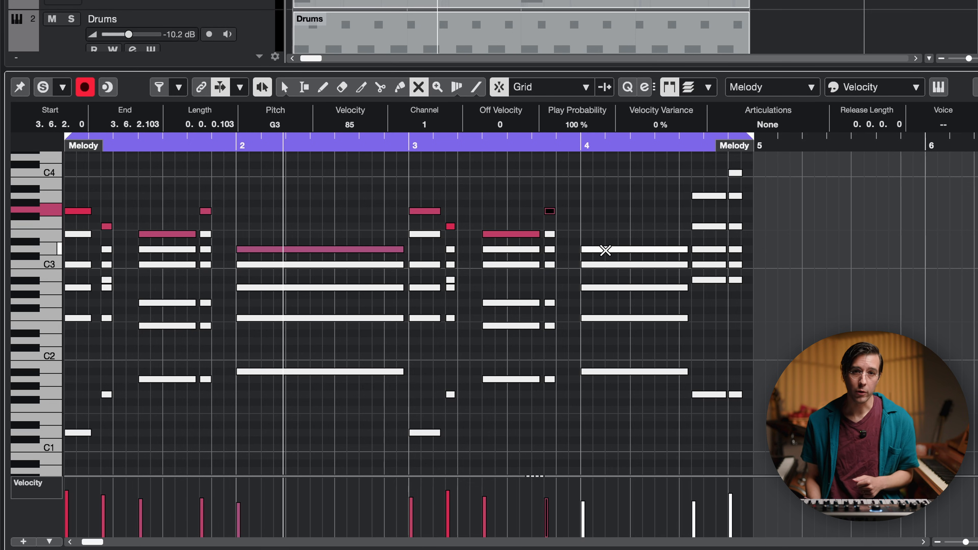
left_click(606, 250, "shift")
left_click(707, 196, "shift")
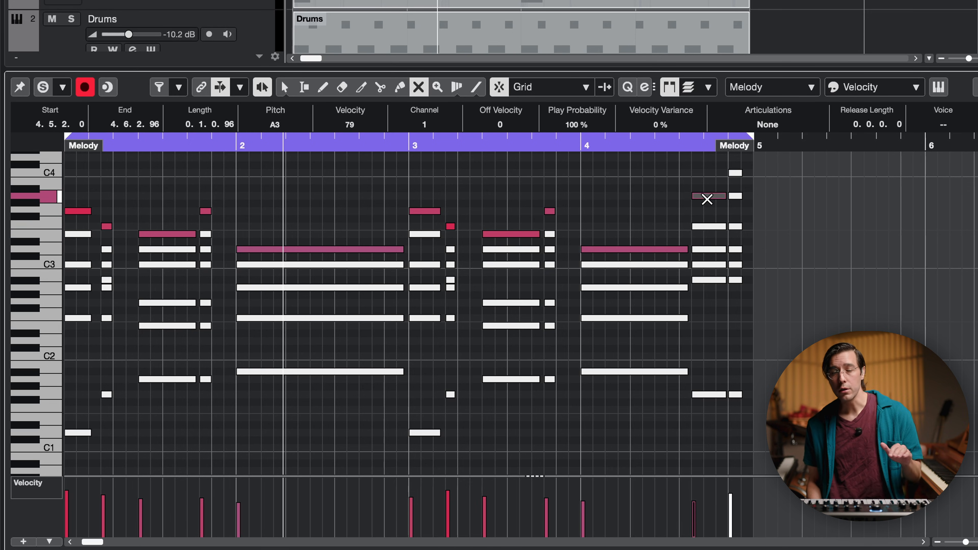
left_click(737, 173, "shift")
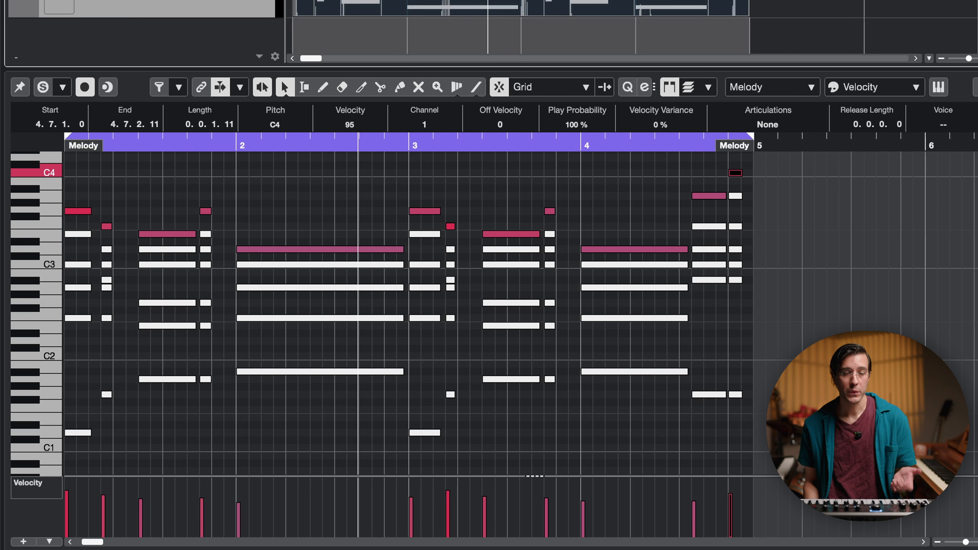
Unmute the F2 and A2 notes of the long chord in bar 2.
left_click(411, 84)
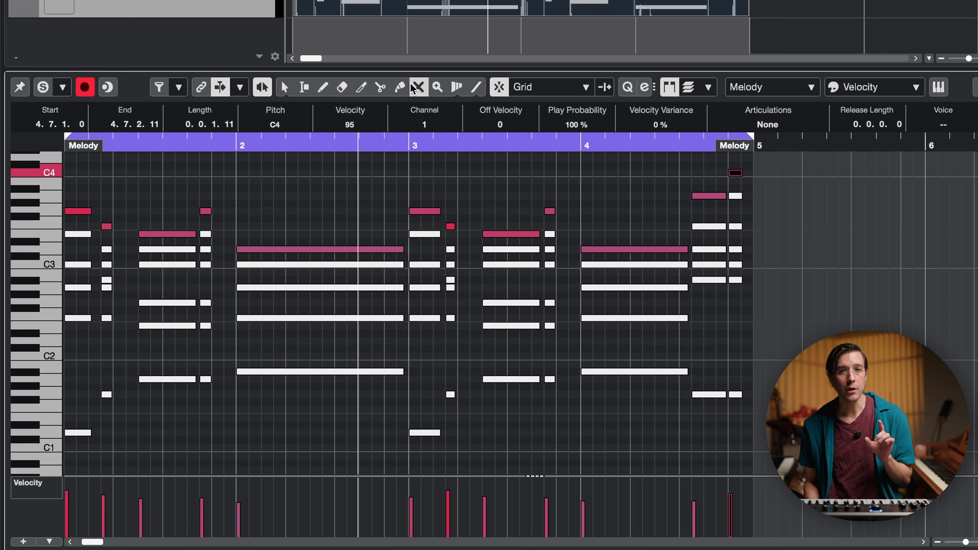
left_click(313, 317)
left_click(313, 286)
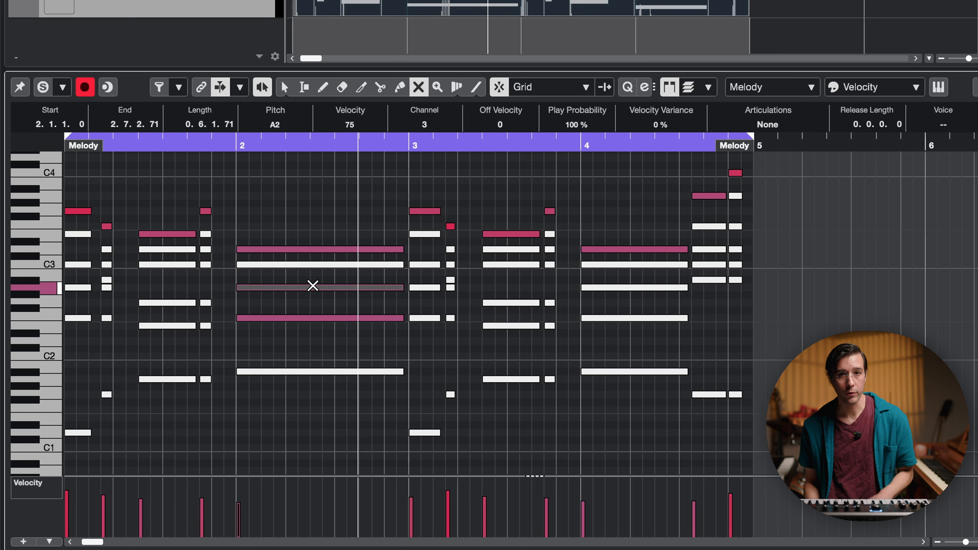
left_click(313, 285)
Trim the F2 and A2 notes in bar 2 to single sixteenths starting at 2.7.1.
key("1")
left_click_drag(403, 318, 397, 319)
left_click_drag(238, 317, 387, 322)
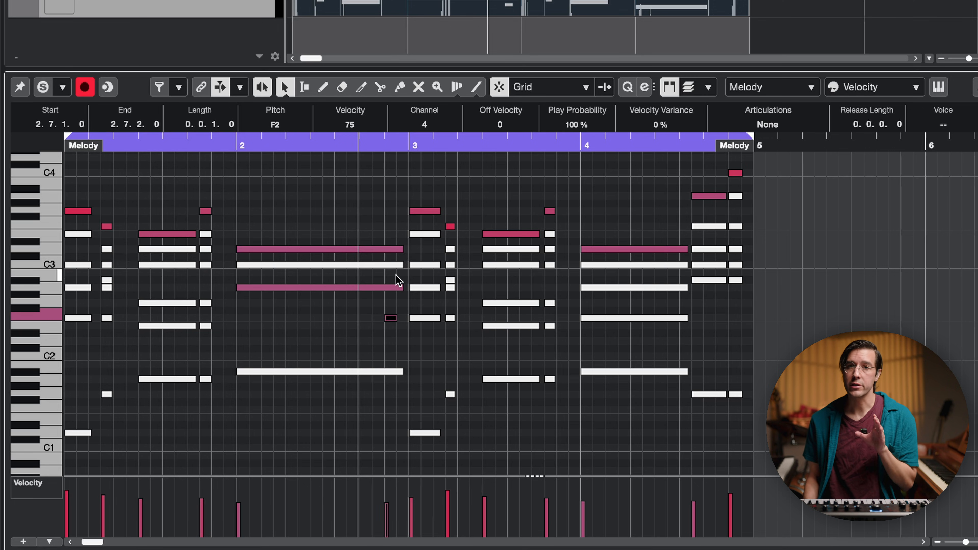
left_click_drag(401, 290, 397, 290)
left_click_drag(233, 290, 387, 289)
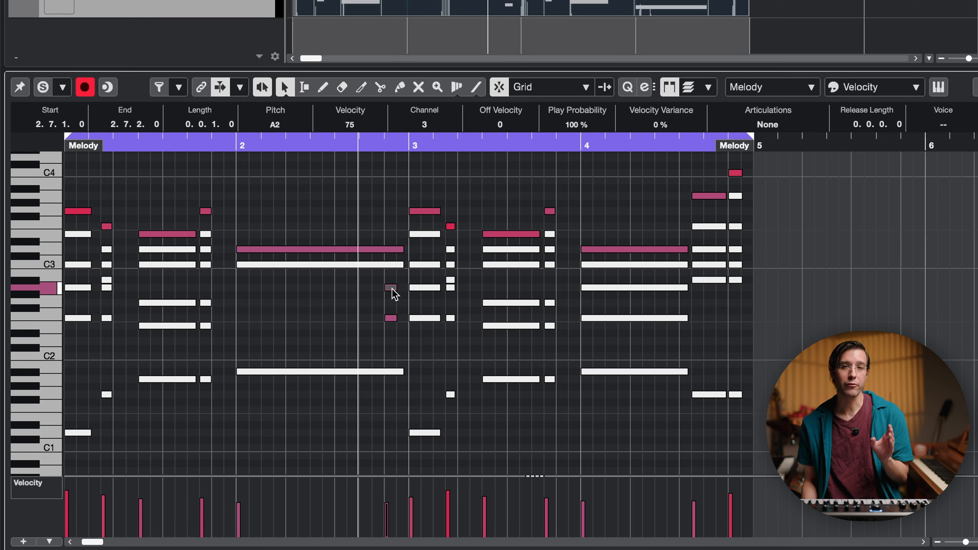
End bar 2's D3 at 2.7.1 with the short A2 starting at 2.7.2, and raise the short F2 and A2 an octave.
left_click_drag(403, 250, 385, 250)
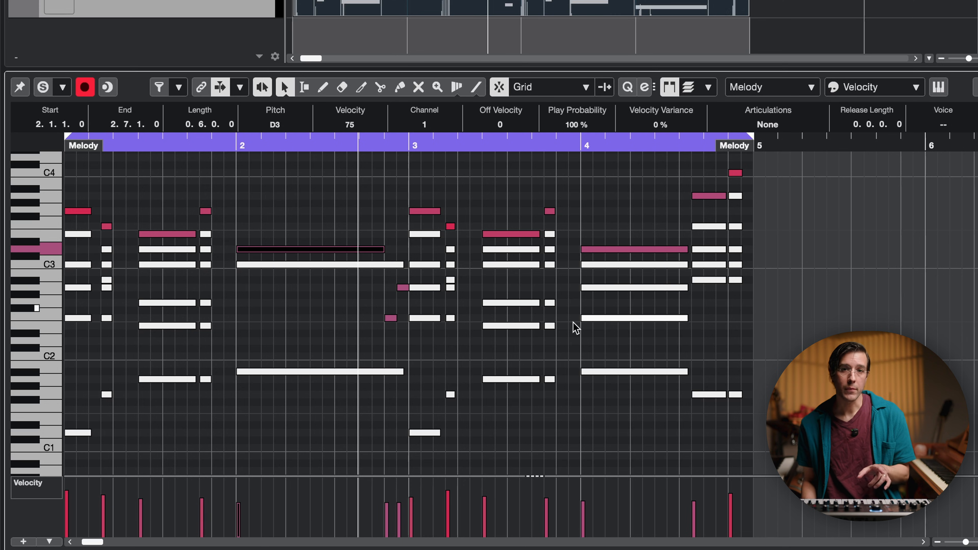
left_click_drag(384, 344, 406, 287)
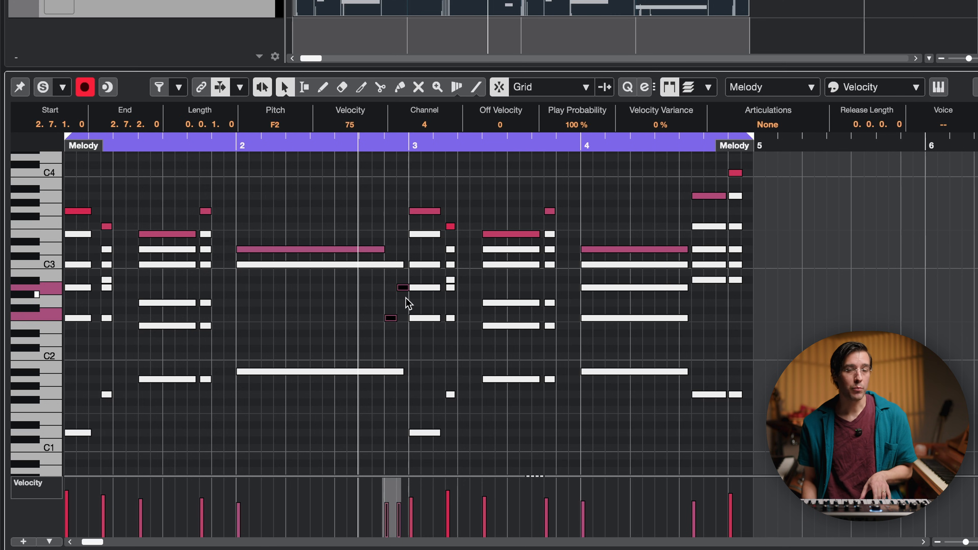
key("shift+Up")
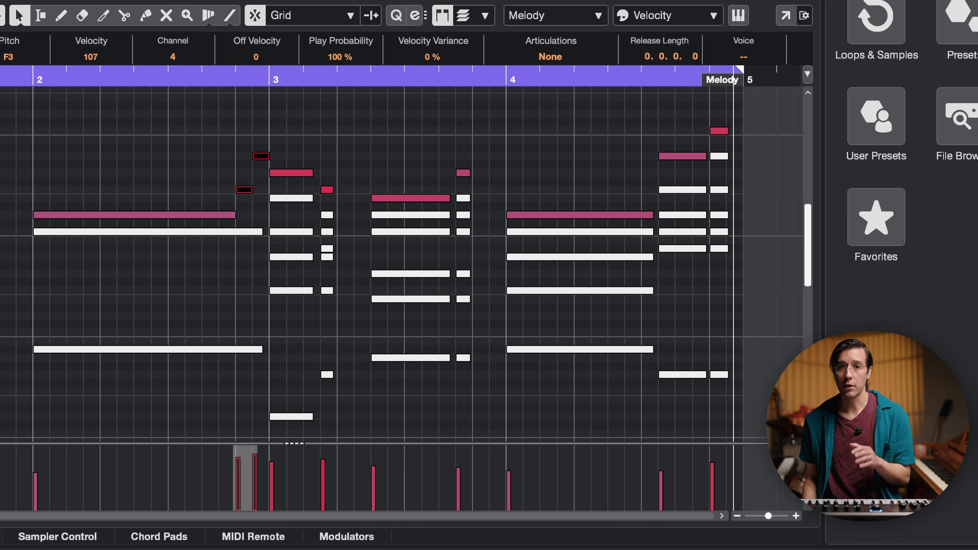
Unmute the C3 and F2 notes of the long chord in bar 4.
left_click(169, 17)
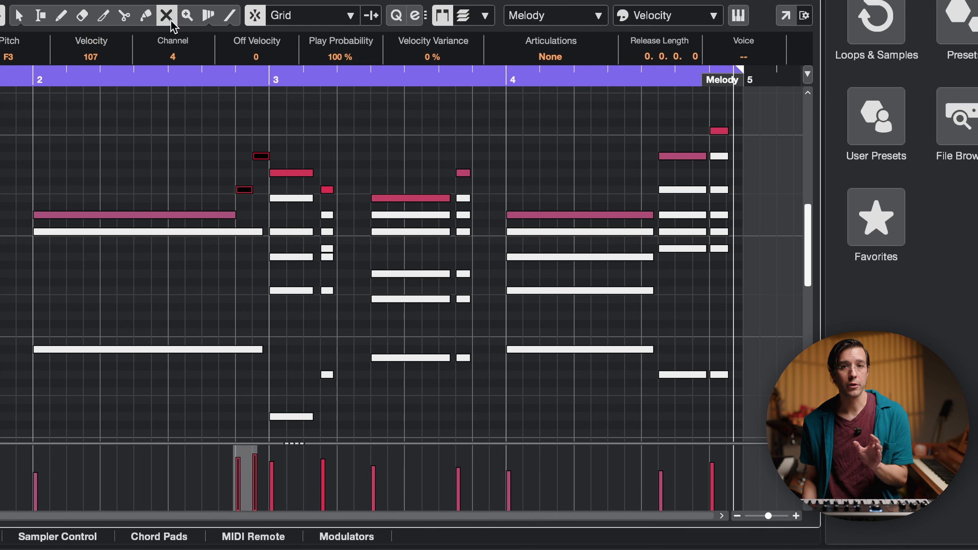
left_click(553, 233)
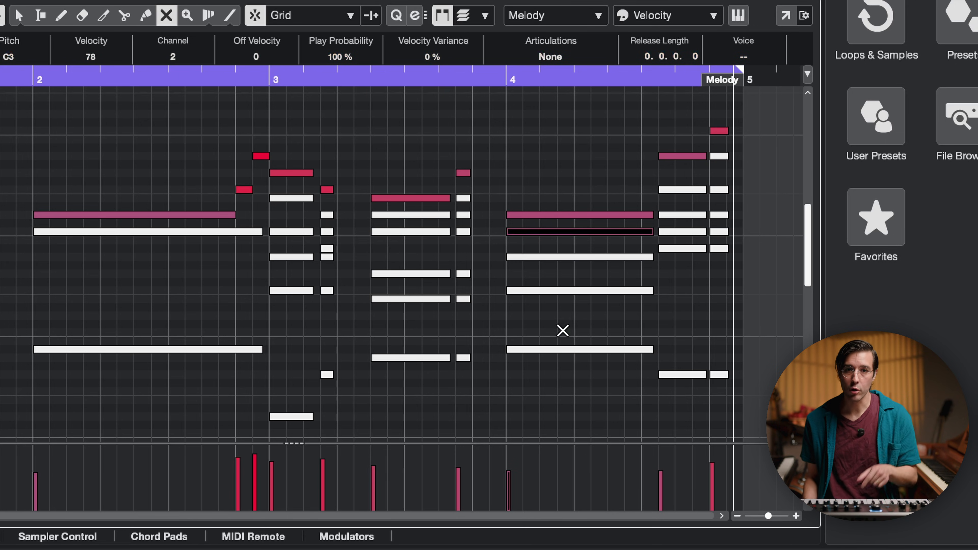
left_click(563, 293)
Shorten bar 4's D3 note and follow it with a sixteenth-note run of C3, D3 and F3, the last starting at 4.5.1.
key("1")
left_click_drag(653, 292, 637, 293)
left_click_drag(506, 294, 654, 295)
left_click_drag(509, 234, 600, 222)
left_click(632, 215, "alt")
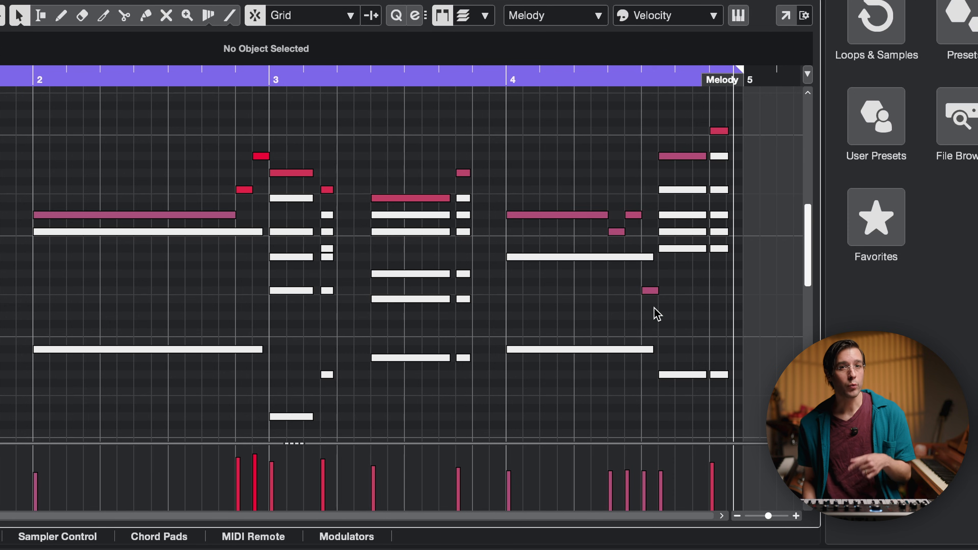
left_click(650, 292)
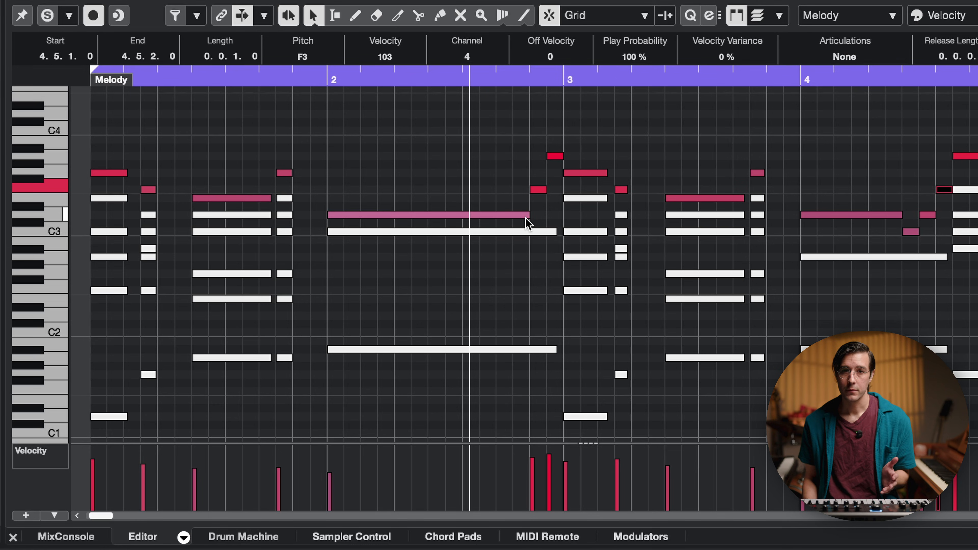
Shorten the D3 note in bar 2 to end at 2.3.1 and unmute the long C3 below it.
left_click_drag(529, 216, 397, 216)
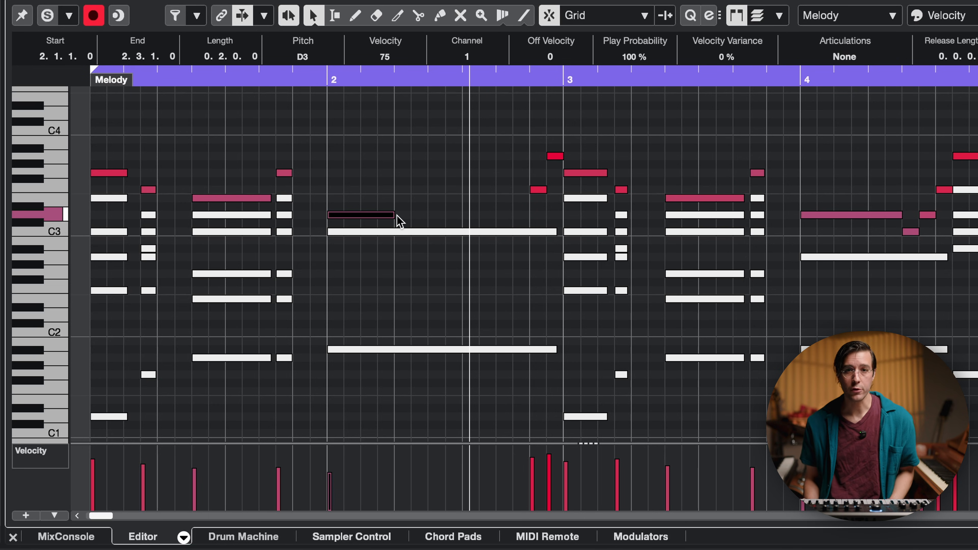
left_click(430, 209)
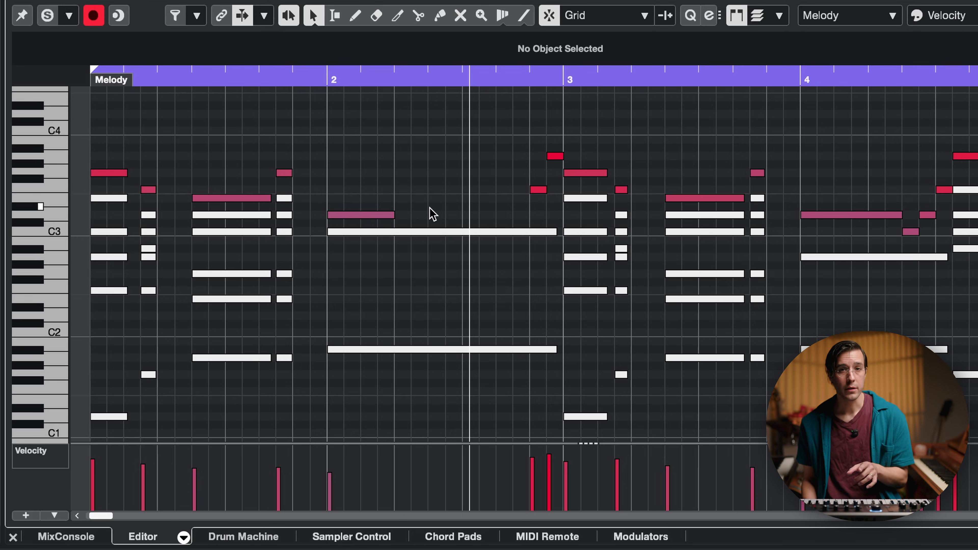
left_click(462, 17)
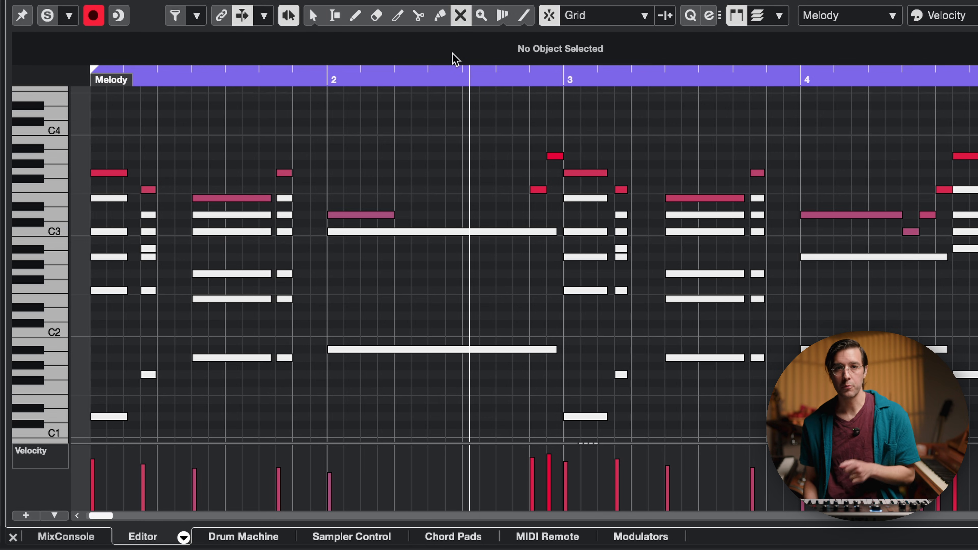
left_click(466, 233)
left_click(320, 19)
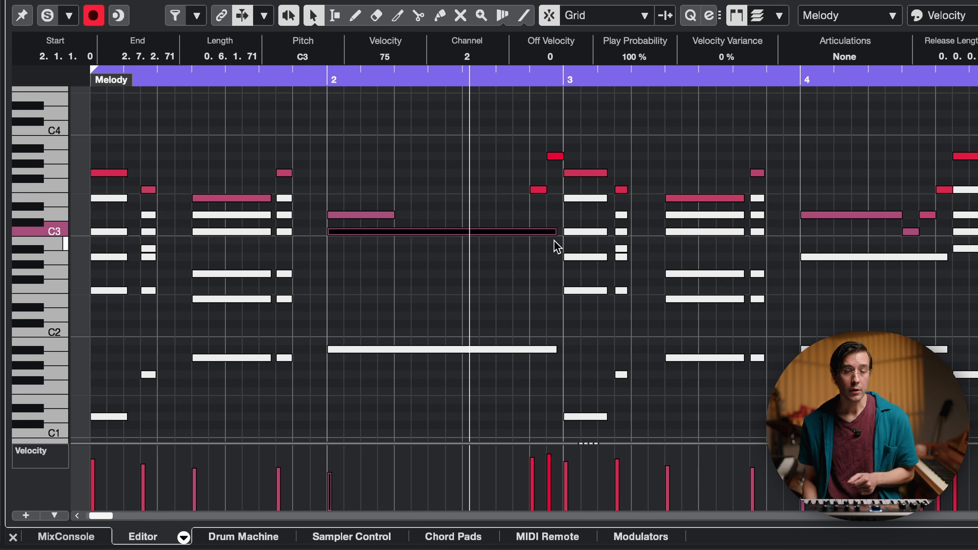
Trim bar 2's C3 to a sixteenth at 2.3.1 and add a D3 sixteenth just before the short F3.
left_click_drag(553, 232, 411, 254)
left_click_drag(331, 225, 391, 230)
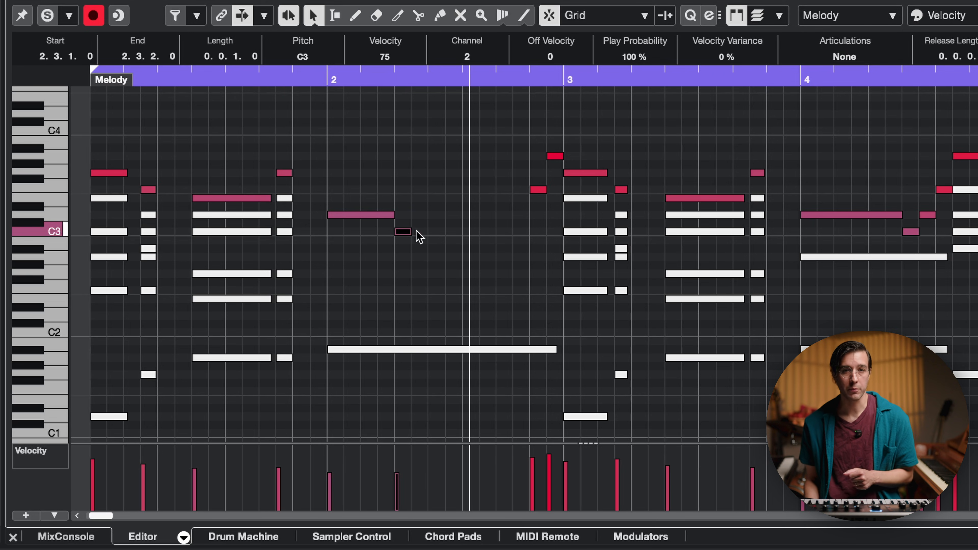
left_click(435, 283)
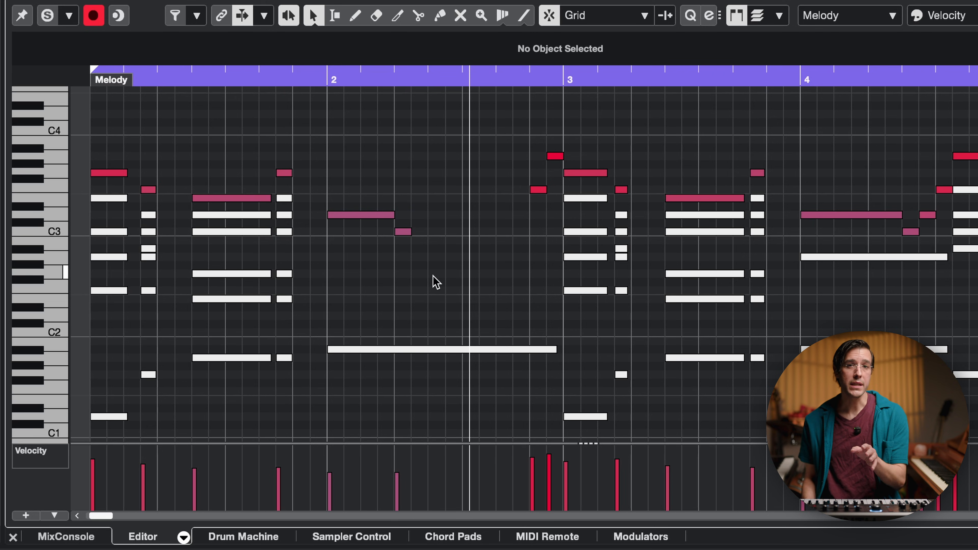
double_click(520, 216)
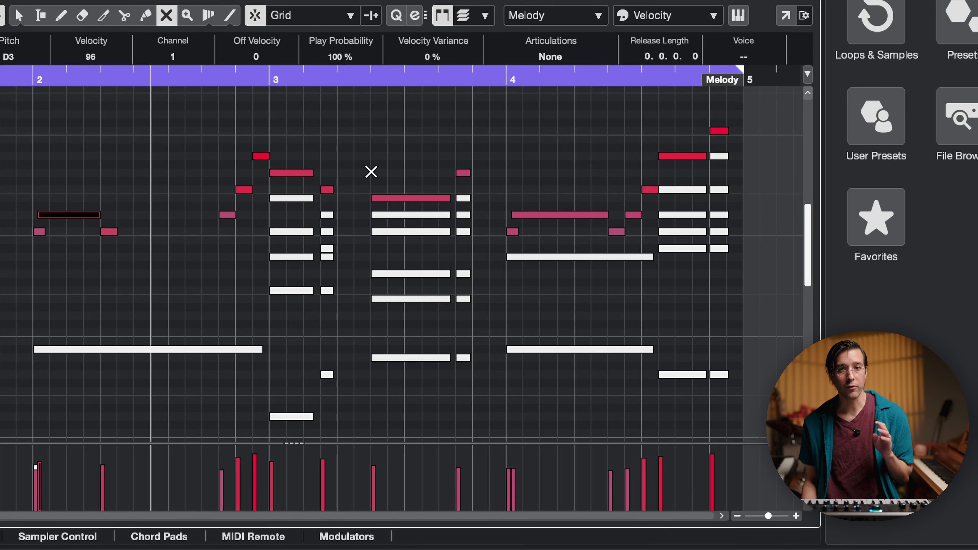
Turn the muted Bb2 under bar 4's A3 into a Bb3 sixteenth just before the C4, and shorten the A3 to meet it.
left_click(697, 249)
key("1")
left_click_drag(660, 248, 710, 253)
left_click(674, 141)
left_click(681, 156)
left_click_drag(701, 156, 692, 156)
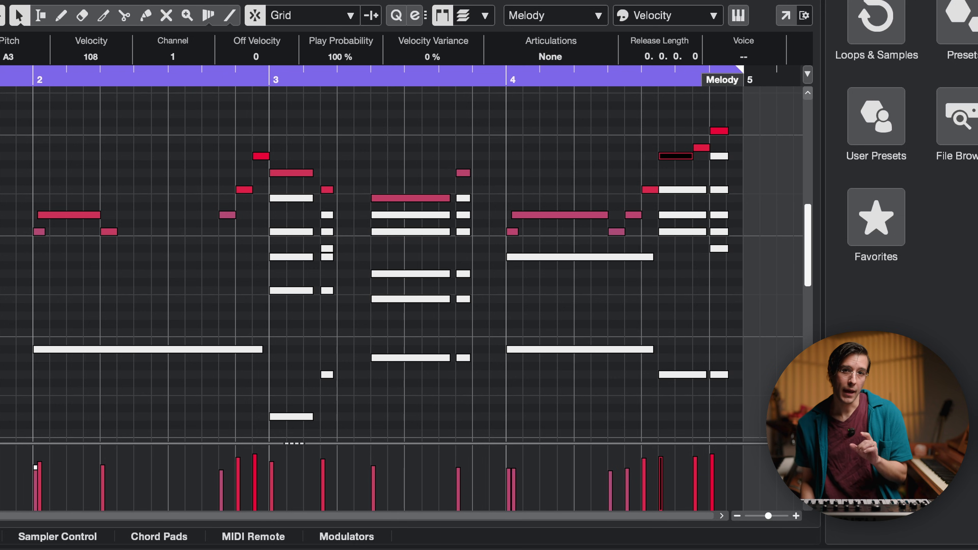
Unmute the A3 below the final C4, place it as a sixteenth at 4.7.2, and play back the melody.
left_click(718, 156)
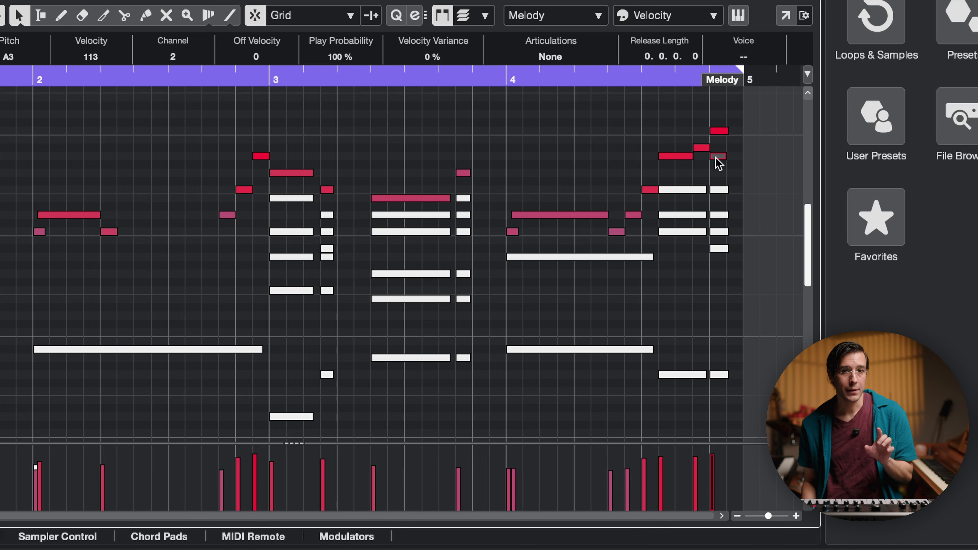
left_click_drag(716, 157, 733, 158)
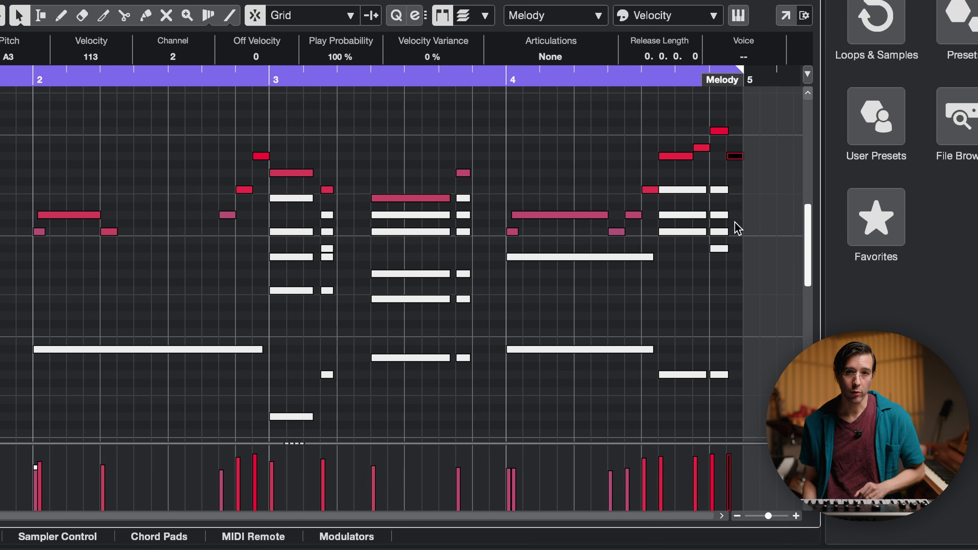
key("space")
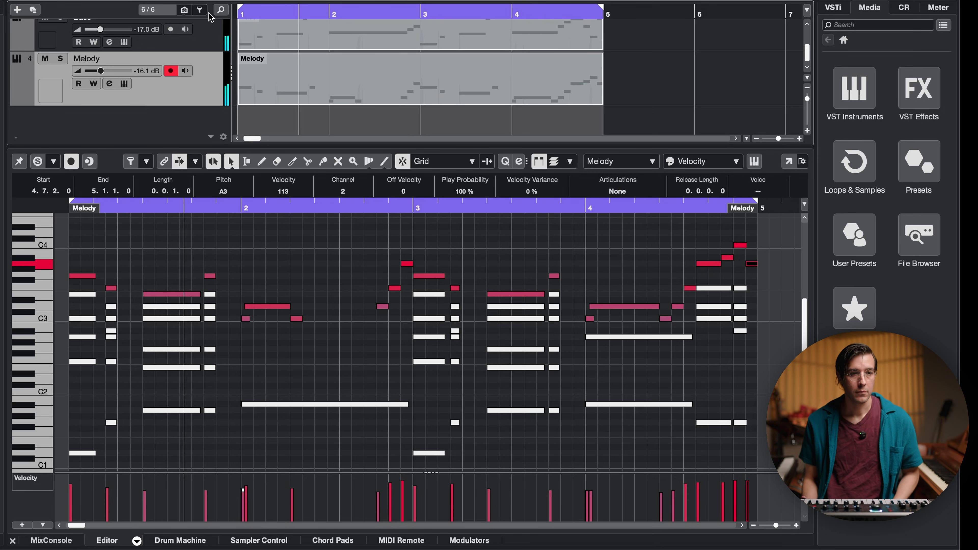